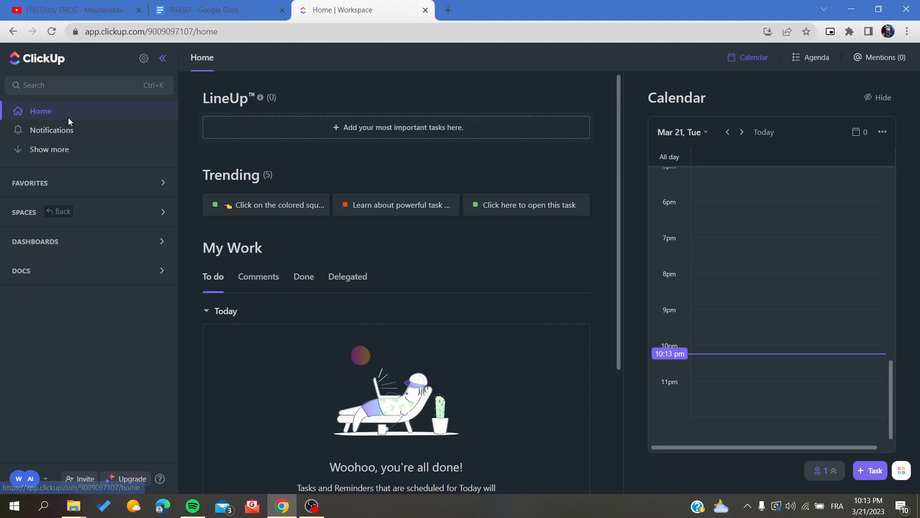
Expand the Spaces section and open the list named List under Space
click(119, 214)
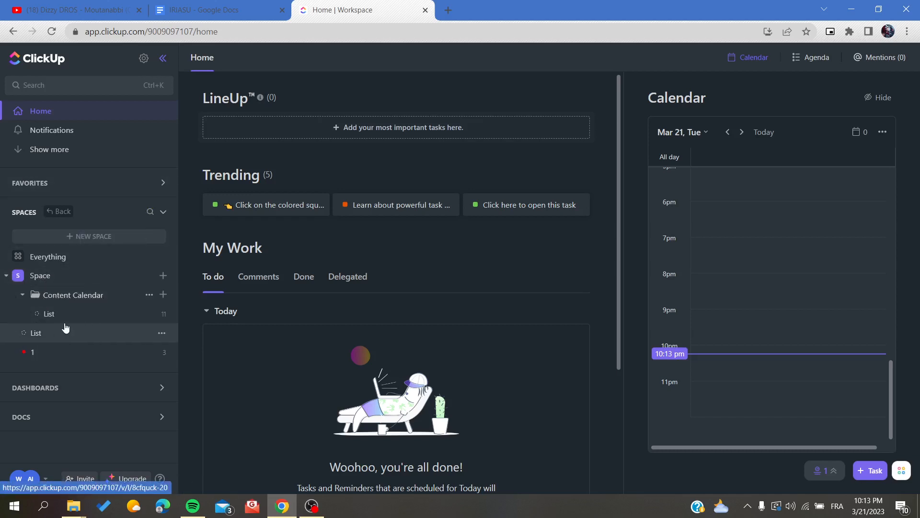
click(37, 331)
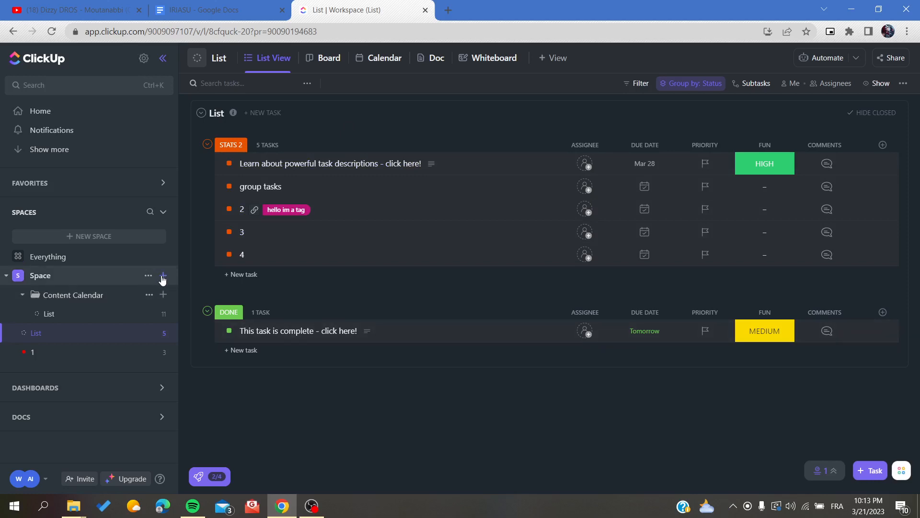
Create a new list named 'form' in Space
click(163, 277)
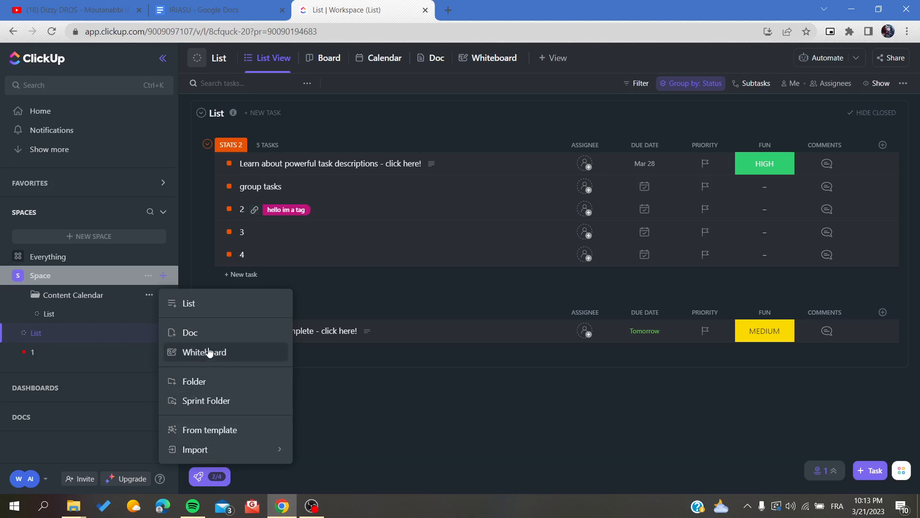
click(194, 307)
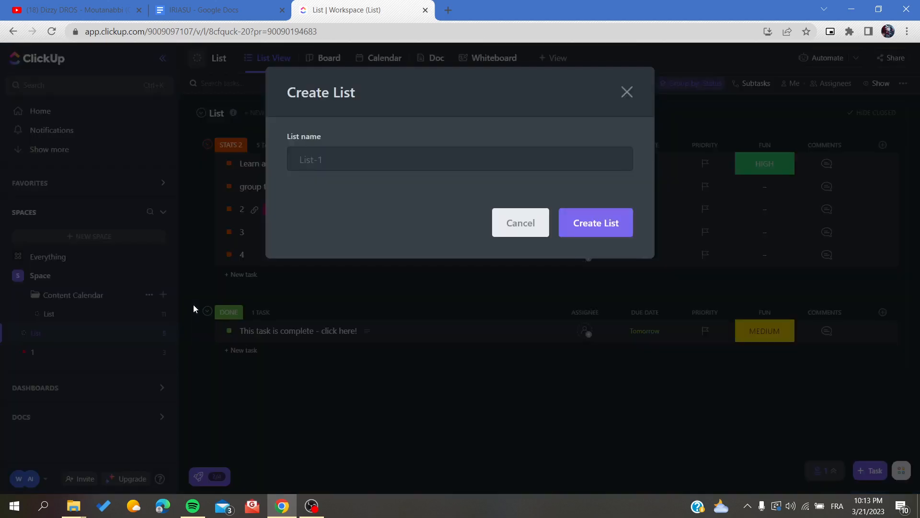
text(form)
click(609, 224)
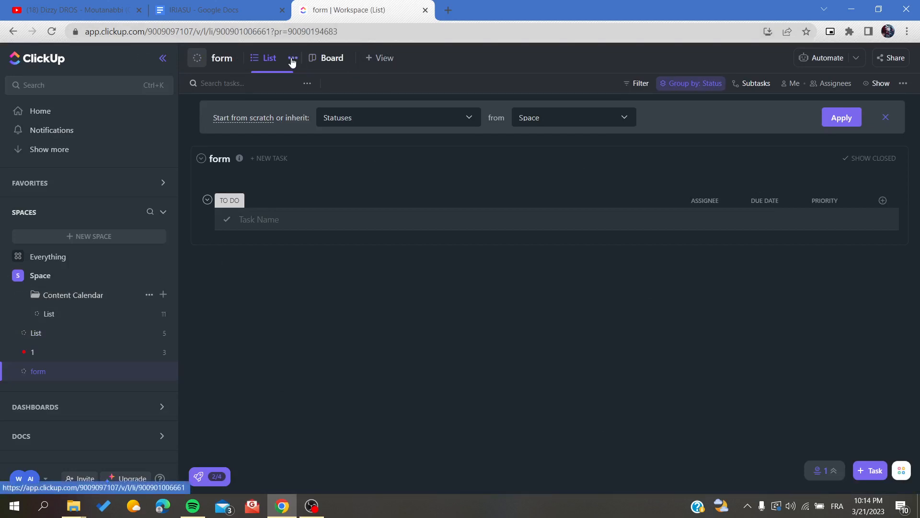
Switch the form list to Board view
click(287, 57)
click(429, 63)
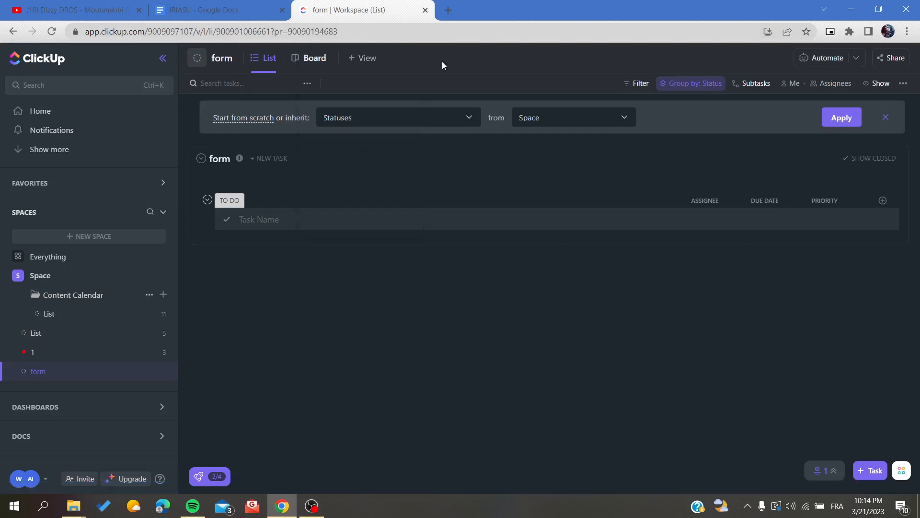
click(312, 57)
click(326, 58)
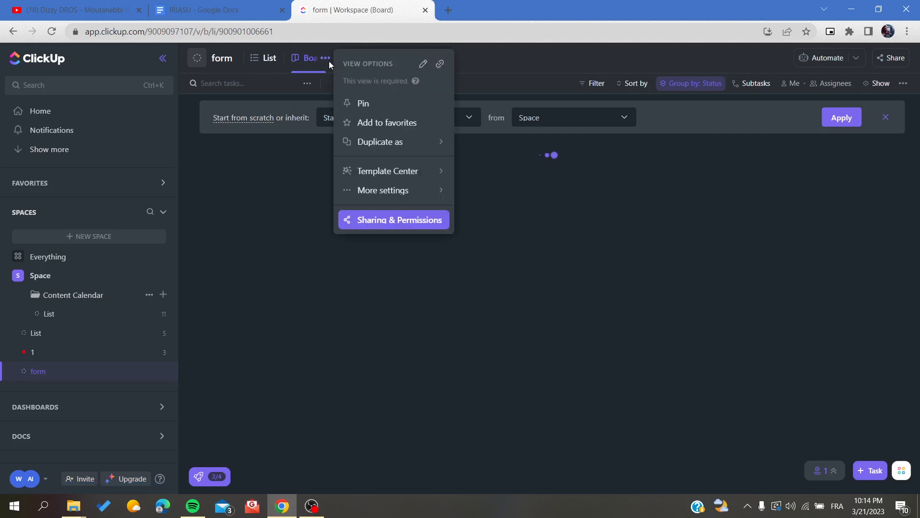
click(529, 66)
Choose Form as a new view type to bring up its 15-day Unlimited trial offer
click(359, 58)
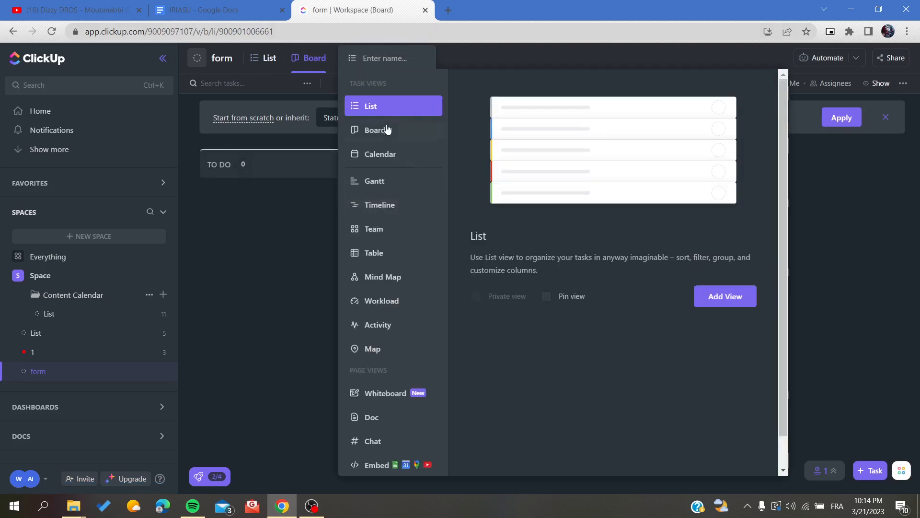
scroll(383, 148, down, 1)
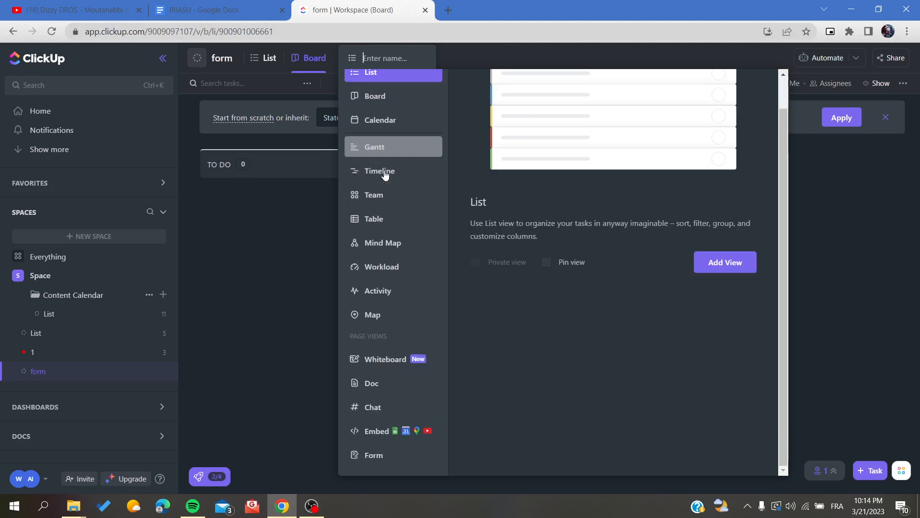
click(363, 455)
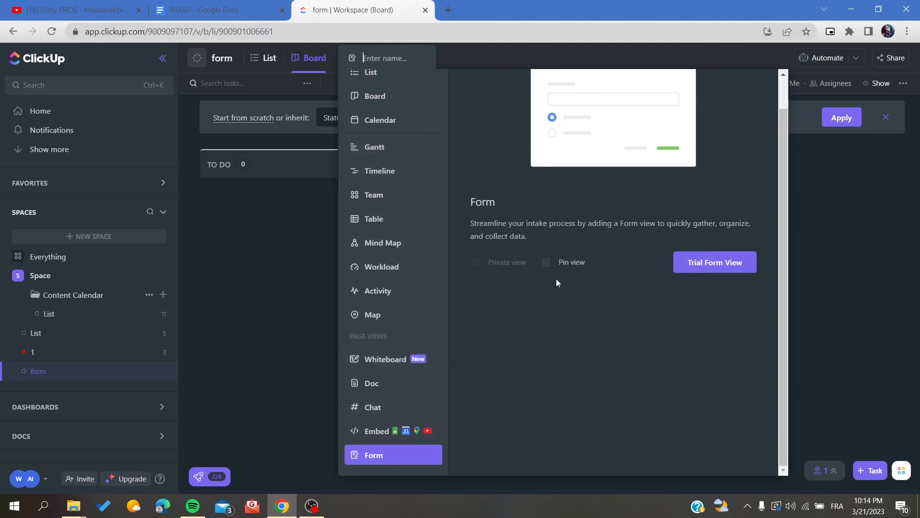
scroll(556, 278, up, 1)
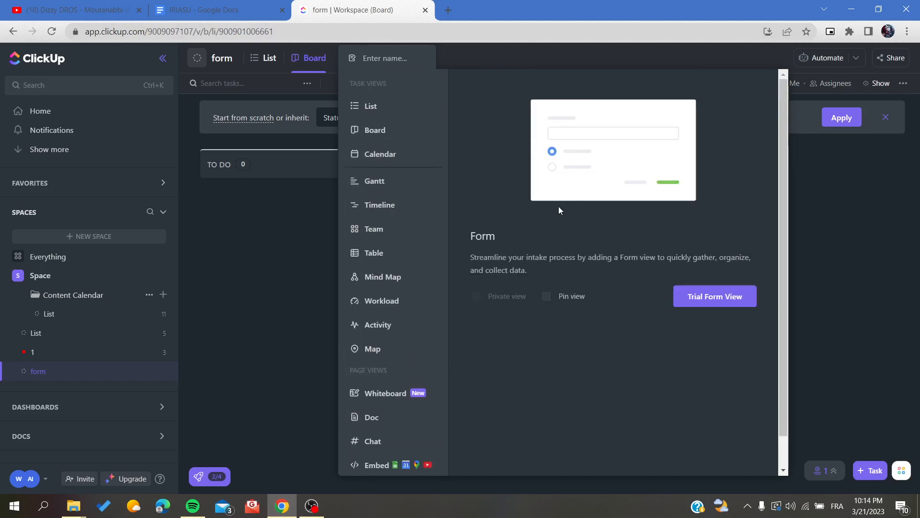
scroll(411, 338, down, 1)
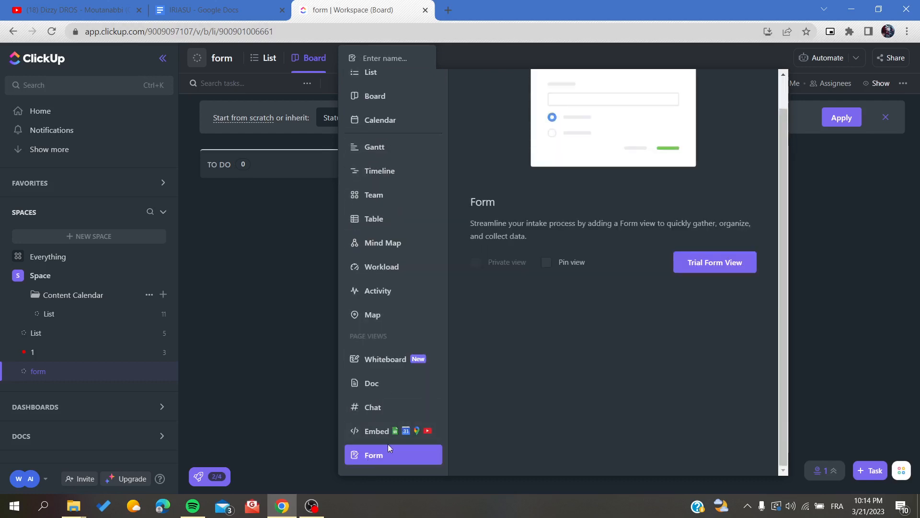
click(711, 262)
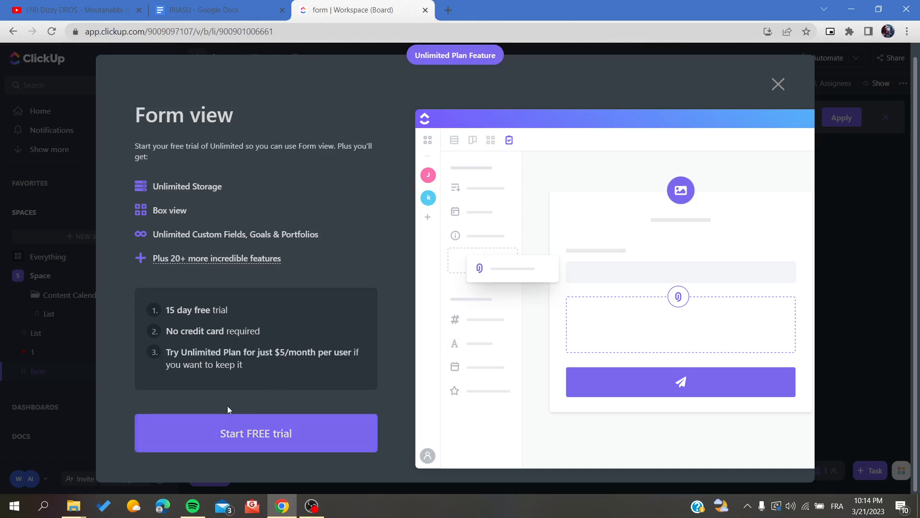
Start the free Unlimited trial and add a Form view to the list named List
click(232, 436)
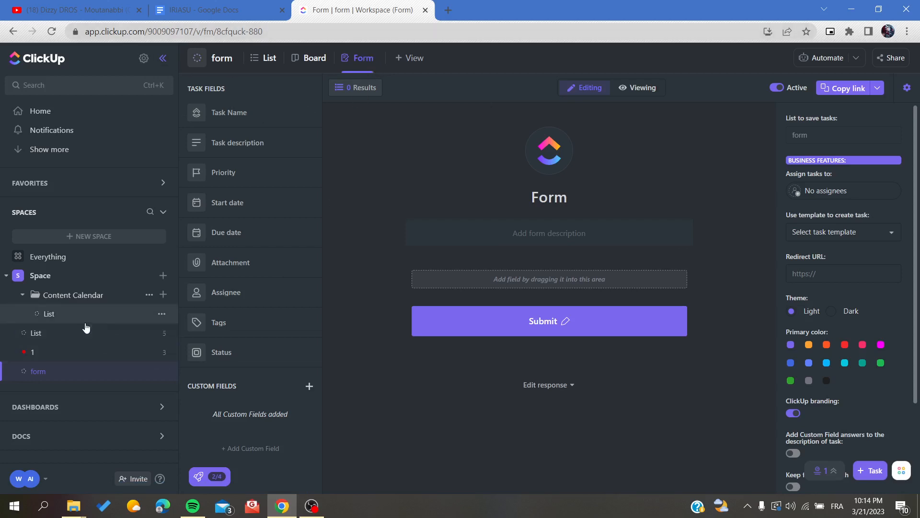
click(68, 337)
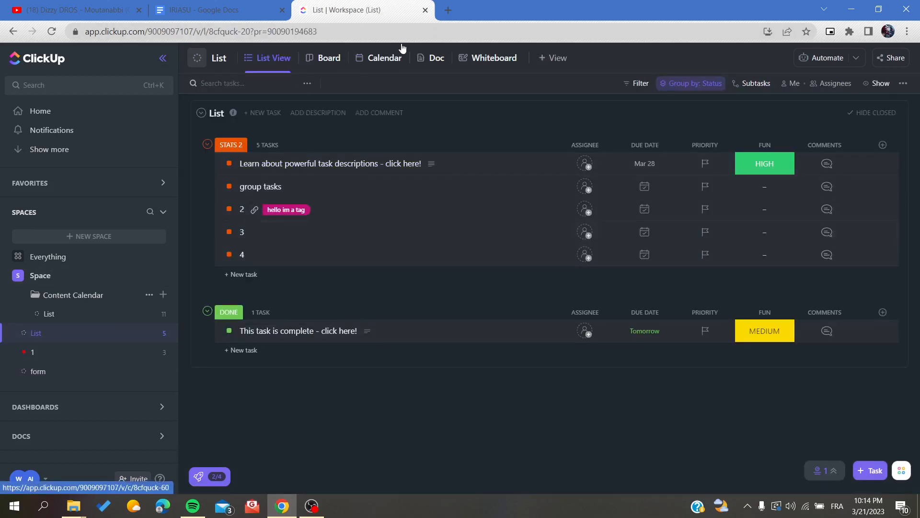
click(552, 59)
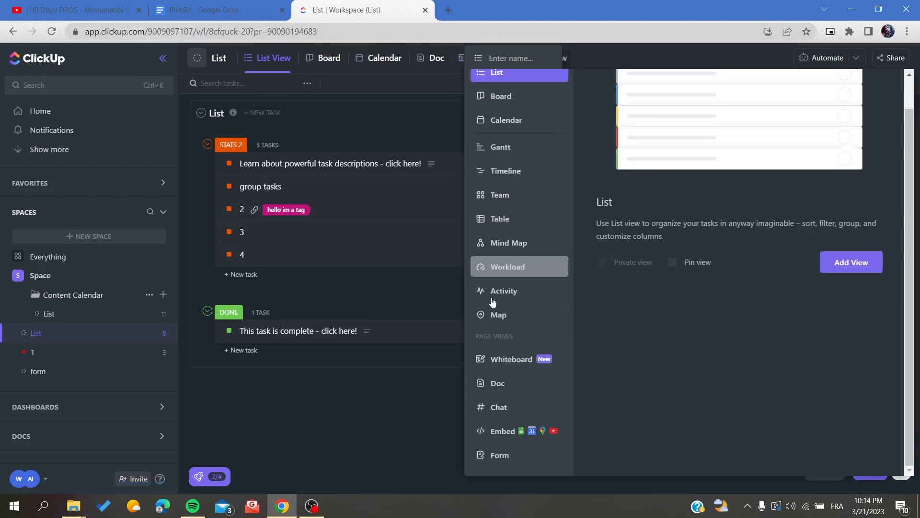
click(484, 454)
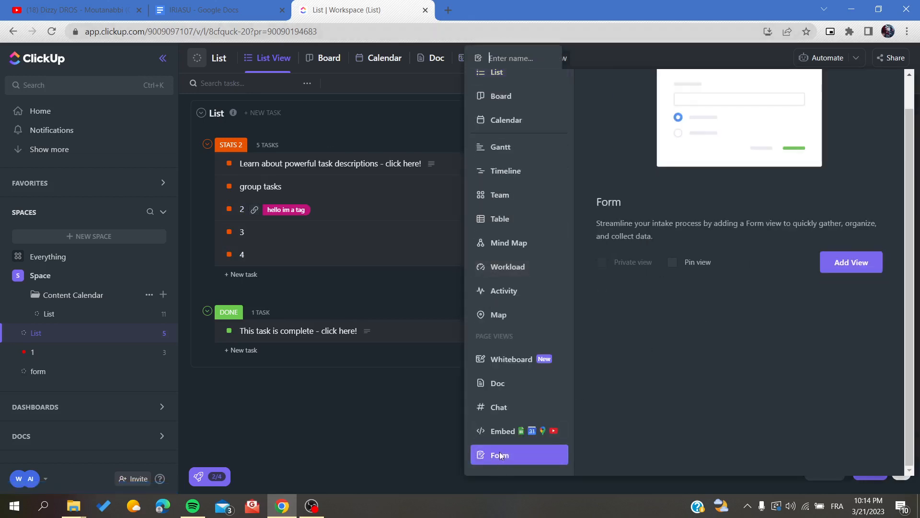
click(846, 263)
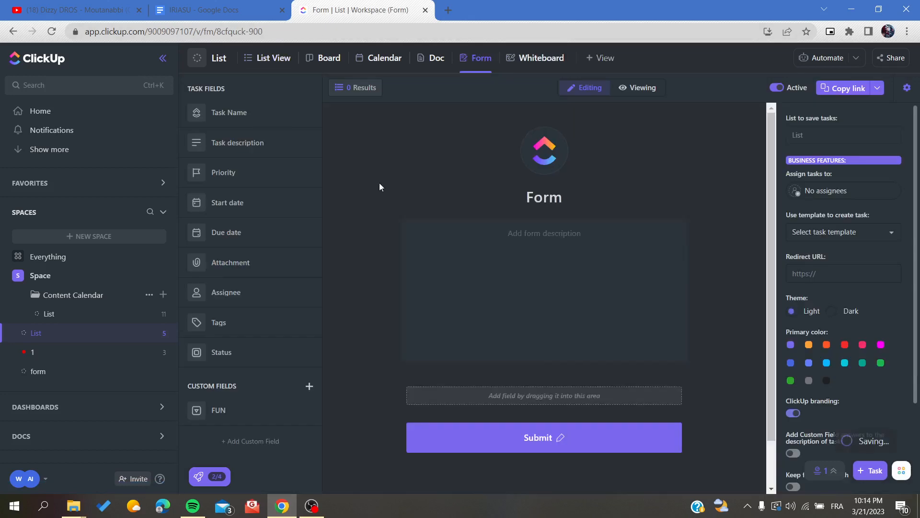
Add the description 'Form of my list' to the form
click(499, 241)
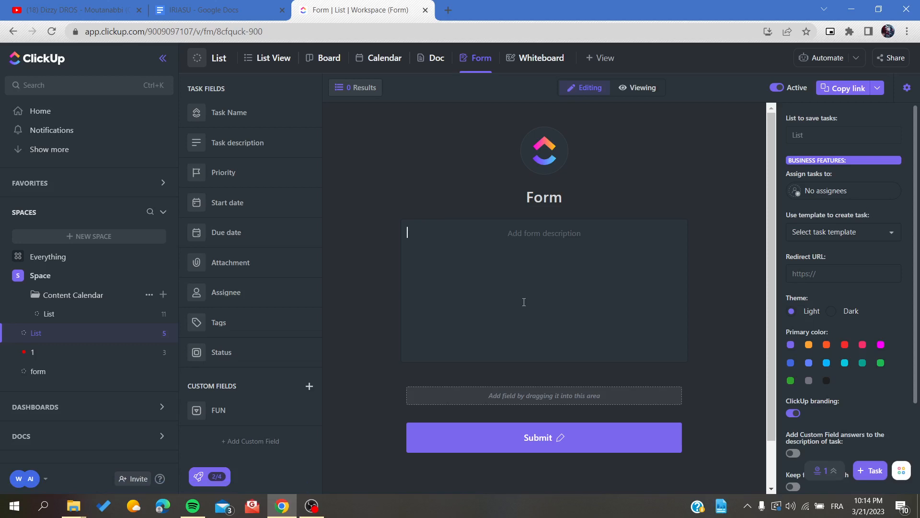
text(Form of my list)
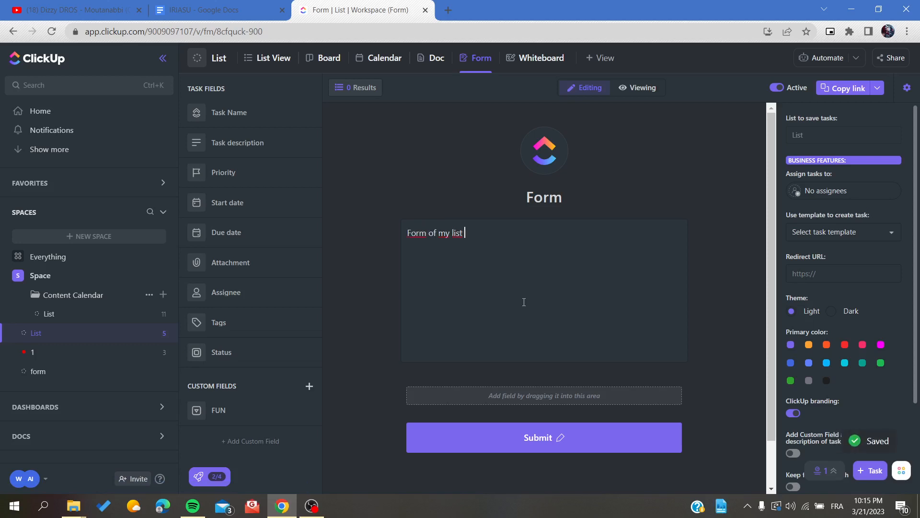
click(372, 356)
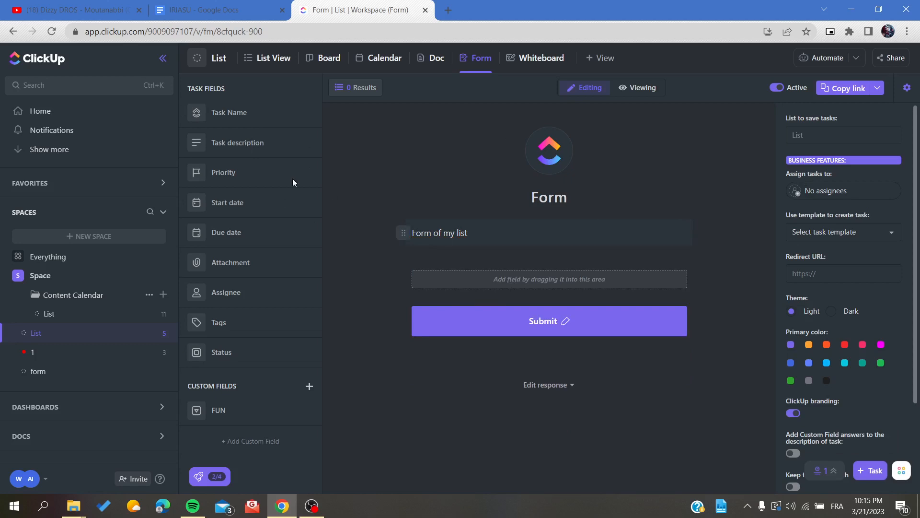
Add the Task Name field to the form as a required question
drag(222, 144, 464, 288)
scroll(366, 323, down, 1)
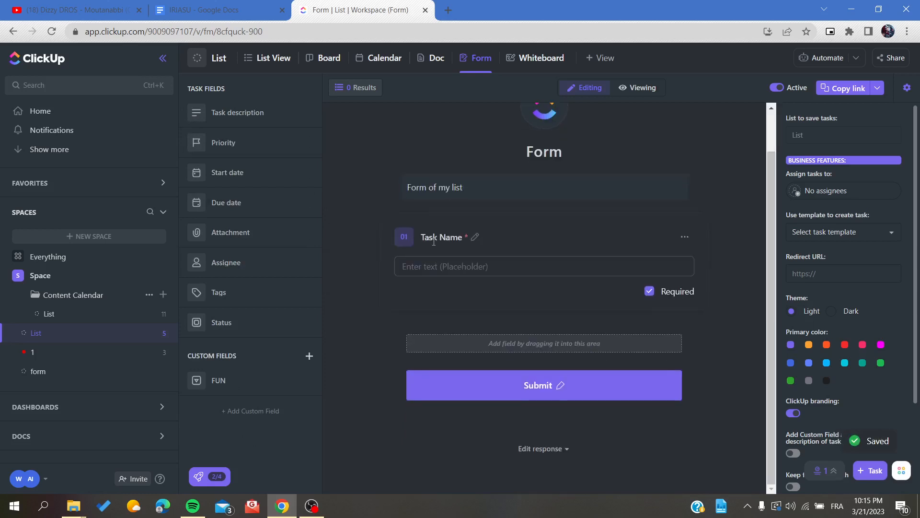
click(449, 238)
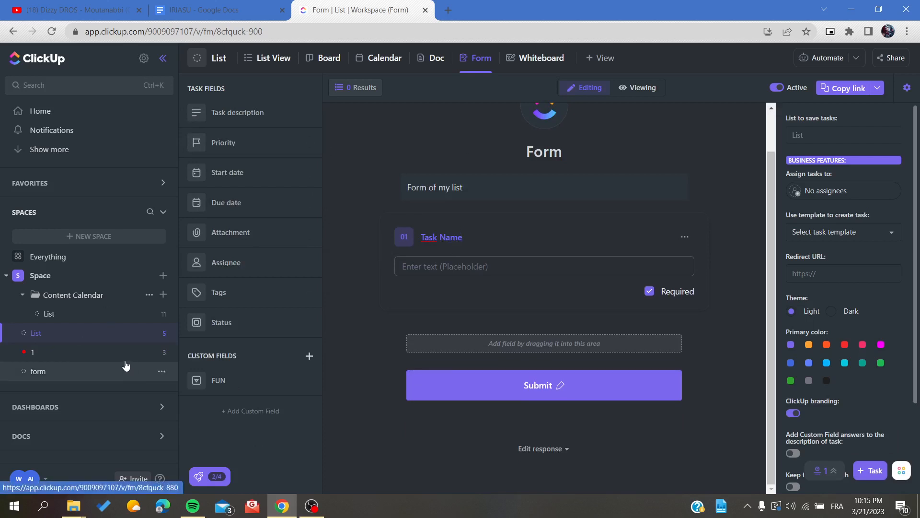
click(403, 242)
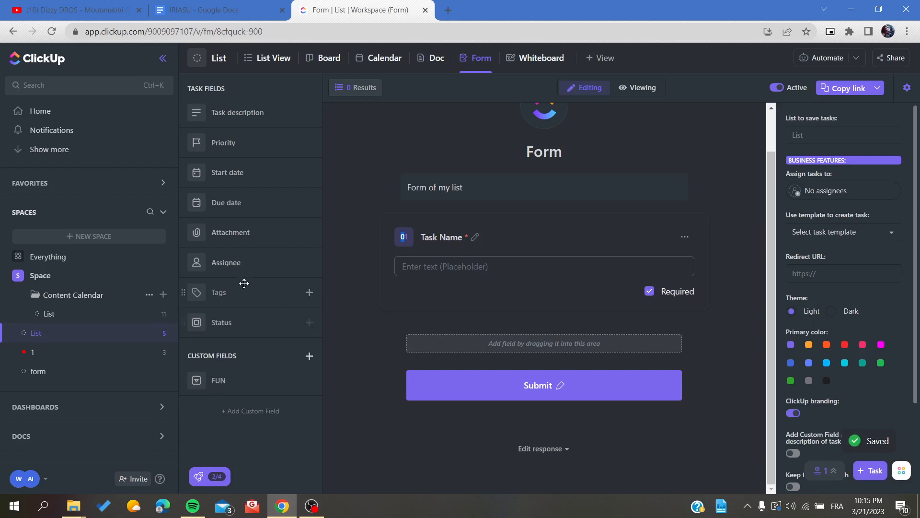
Add a required Status field as question 02 after Task Name
drag(221, 322, 432, 338)
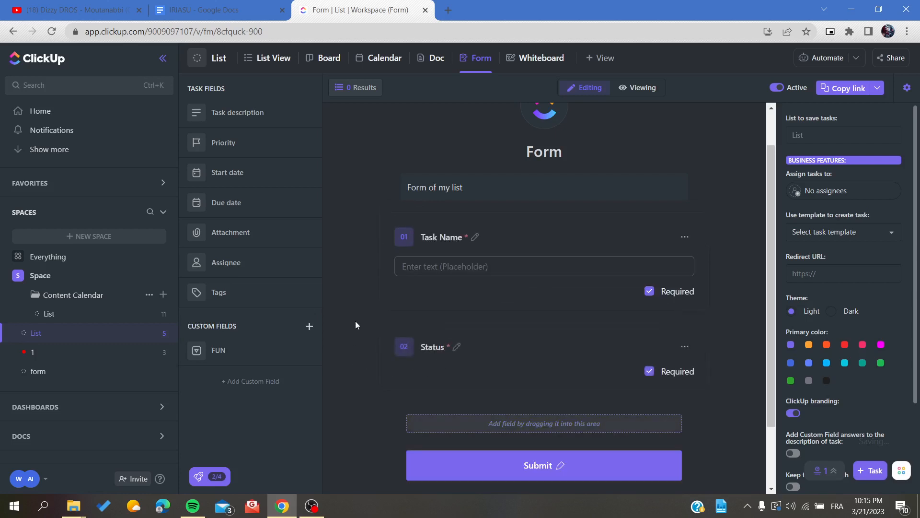
click(472, 262)
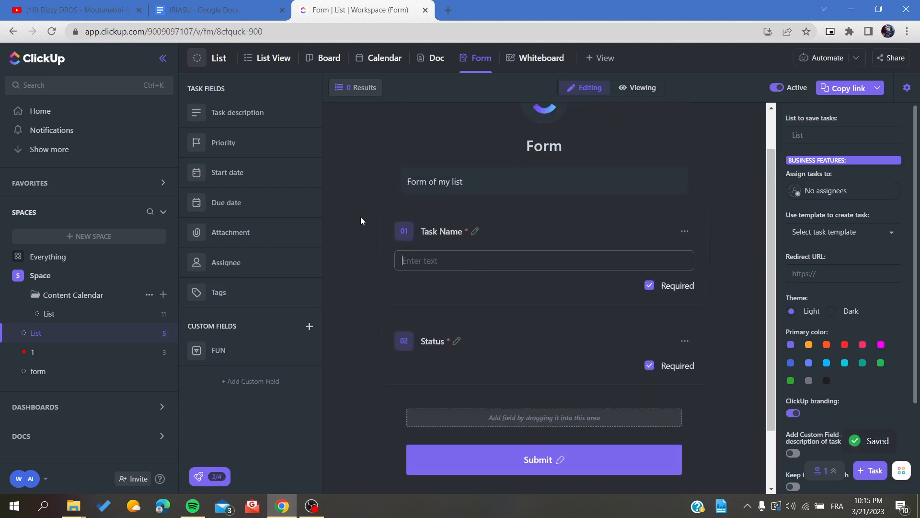
scroll(359, 206, up, 1)
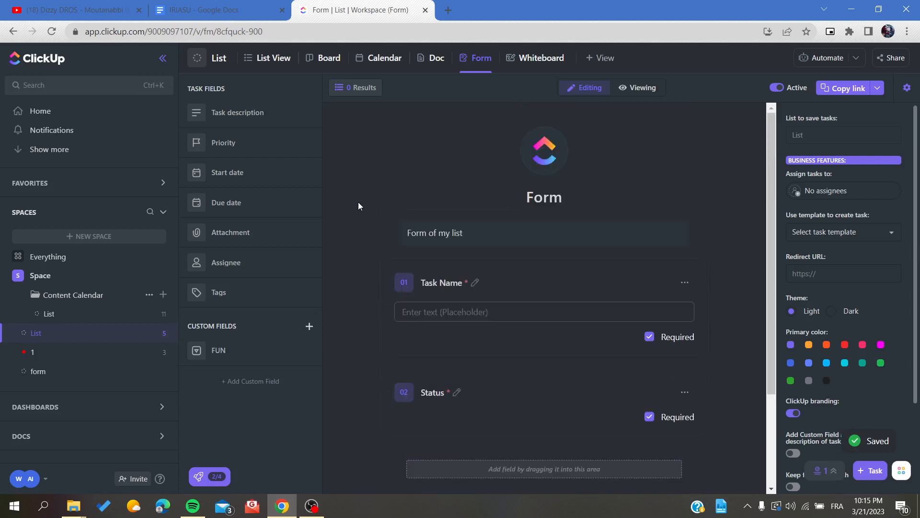
Make Status optional and remove it from the form, leaving only Task Name
click(449, 282)
scroll(375, 315, down, 1)
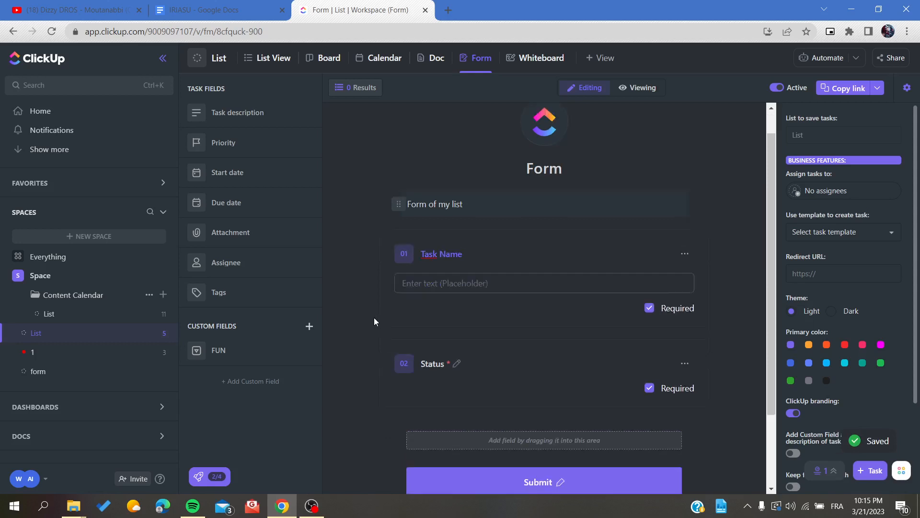
click(463, 360)
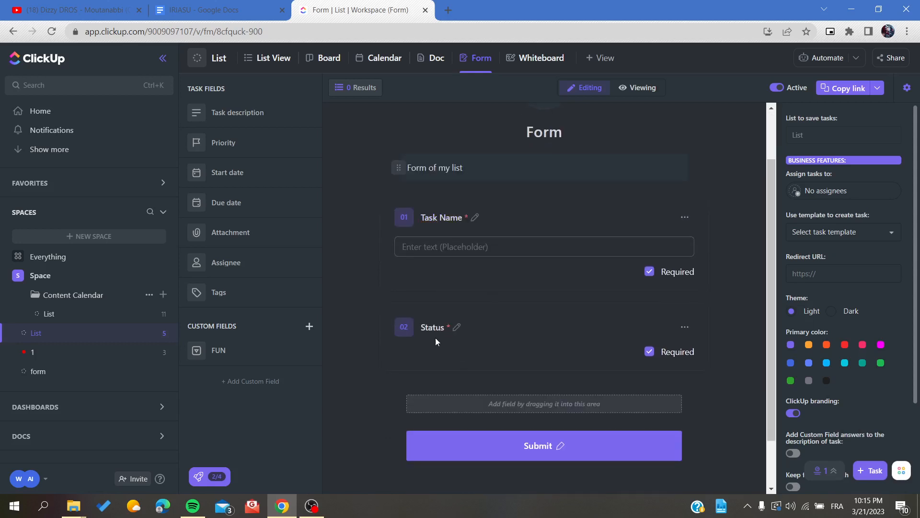
click(650, 351)
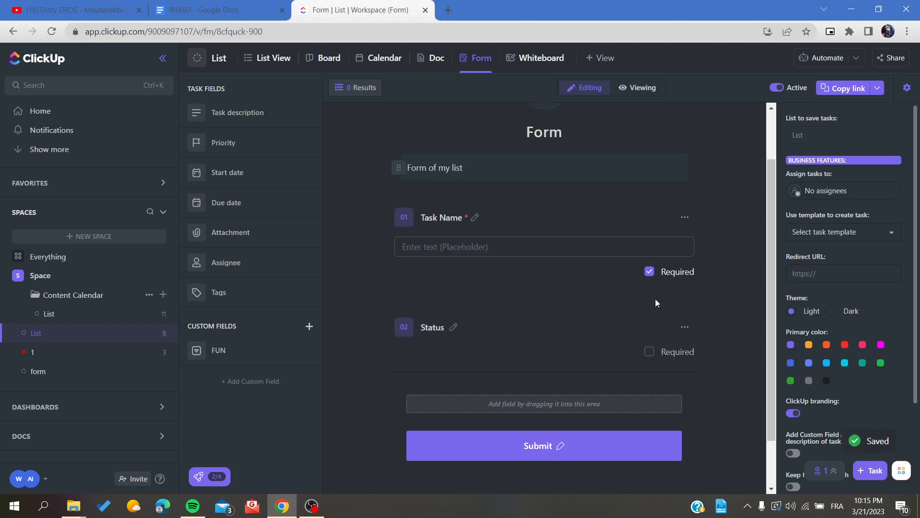
drag(464, 344, 214, 314)
drag(357, 307, 257, 257)
click(684, 326)
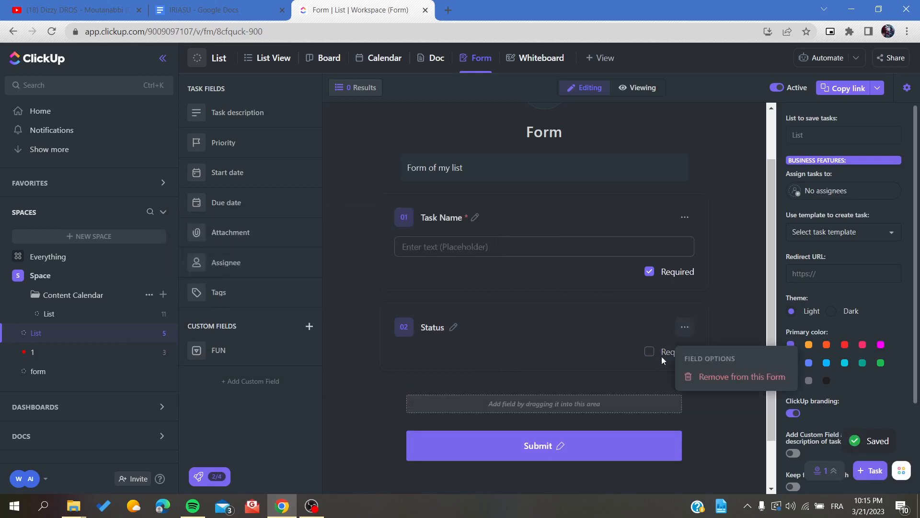
click(702, 377)
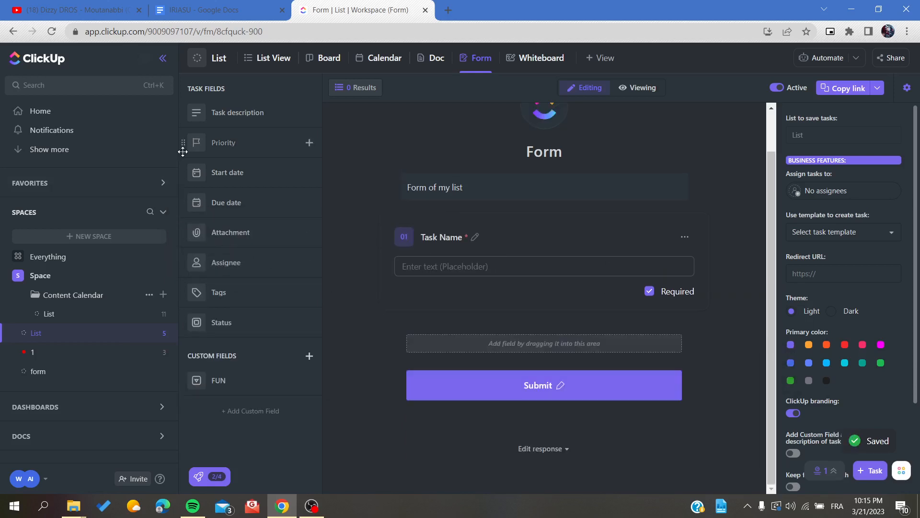
Add required Task description and Assignee fields after Task Name, then switch to Viewing mode
drag(233, 120, 460, 341)
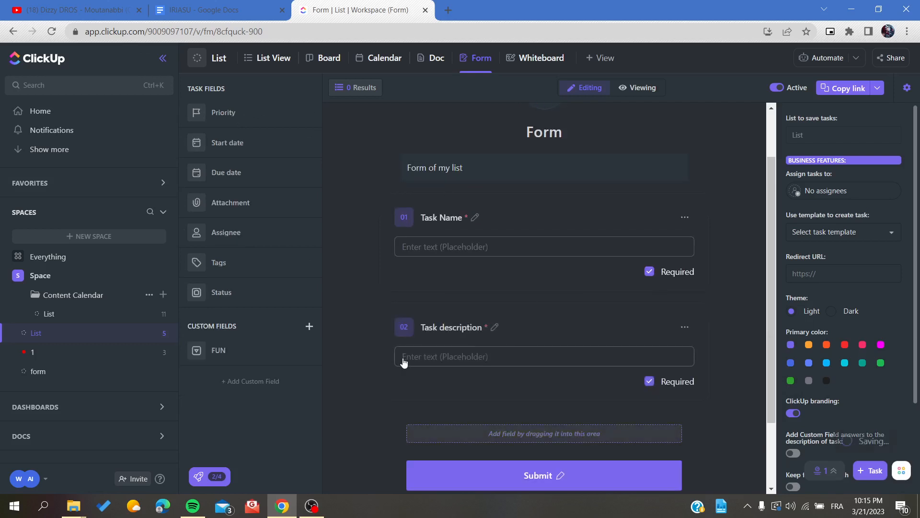
scroll(369, 288, down, 2)
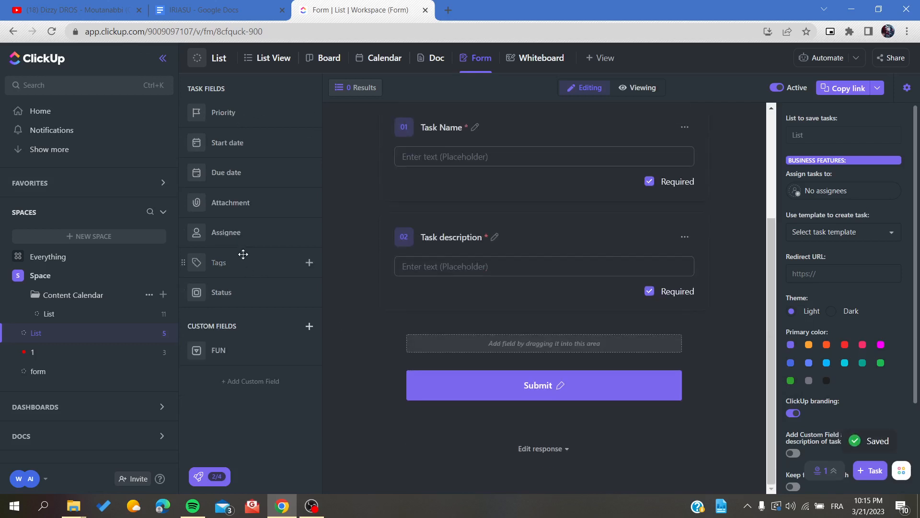
drag(230, 226, 450, 322)
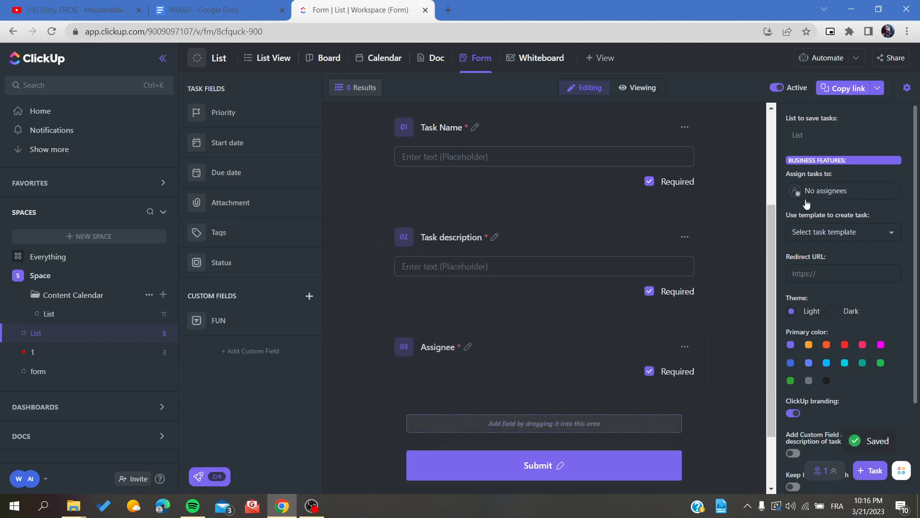
mouse_move(830, 236)
scroll(830, 201, down, 3)
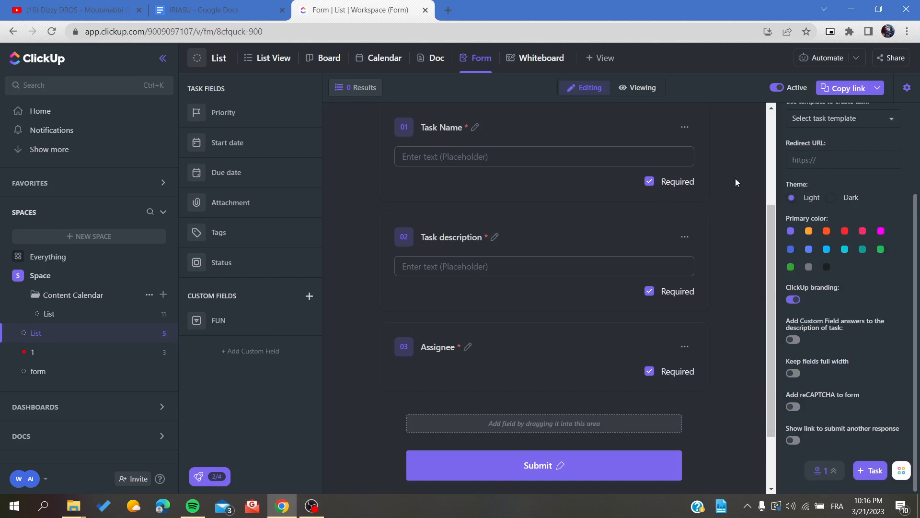
scroll(796, 239, up, 3)
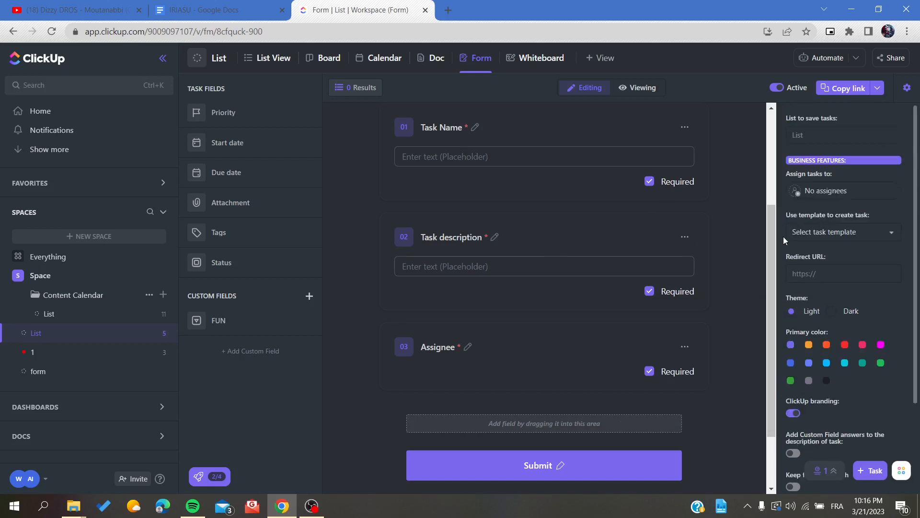
scroll(501, 194, up, 3)
click(623, 88)
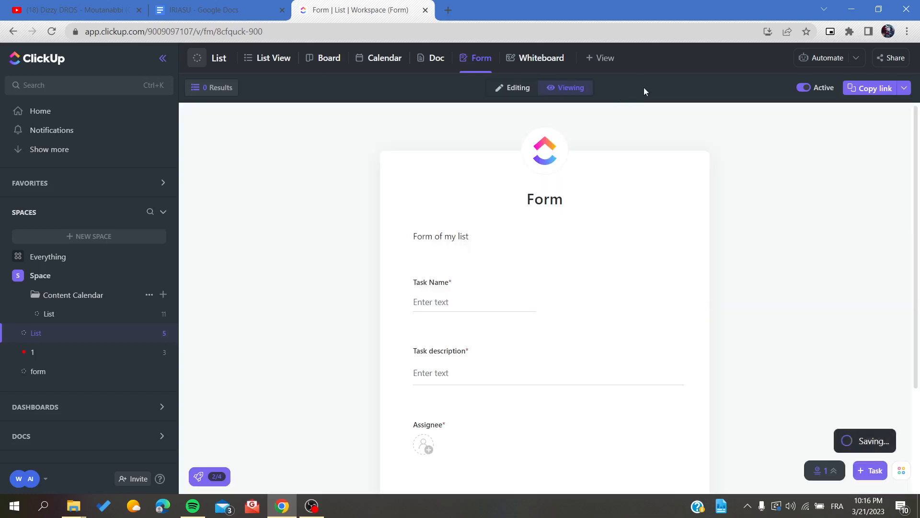
Leave Task Name and Task description empty so each shows 'This field is required.'
scroll(525, 270, down, 3)
scroll(486, 218, up, 3)
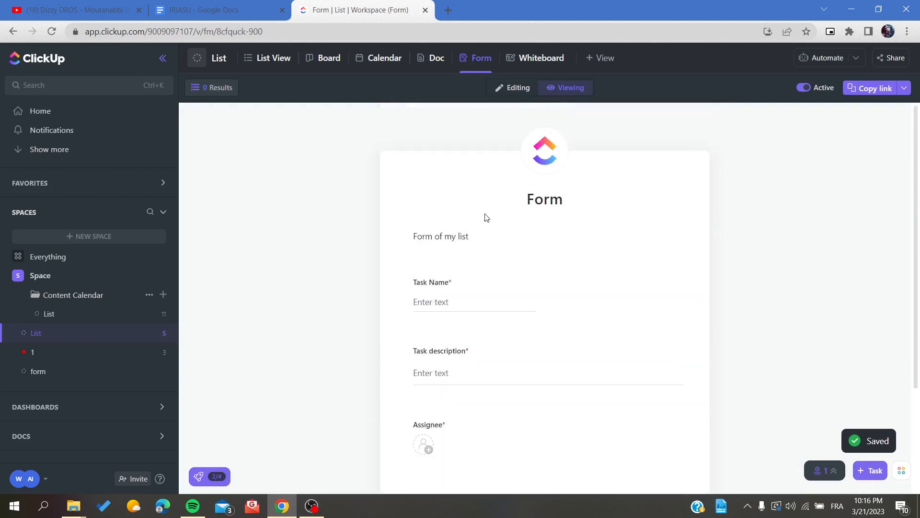
click(425, 294)
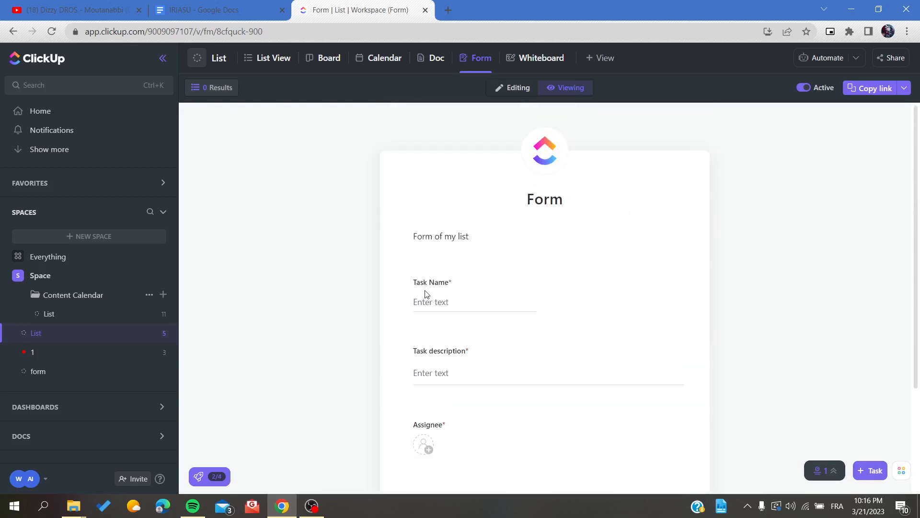
drag(406, 227, 486, 263)
scroll(479, 259, down, 3)
click(413, 174)
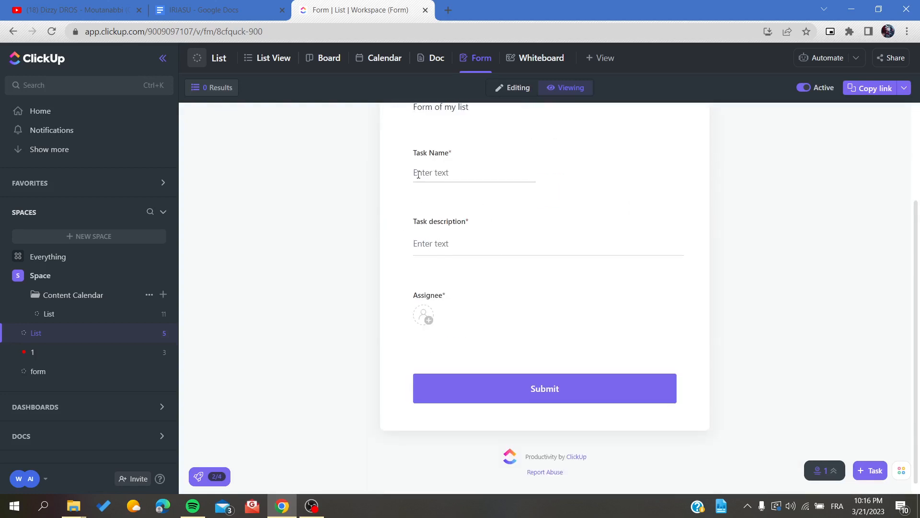
drag(413, 153, 470, 154)
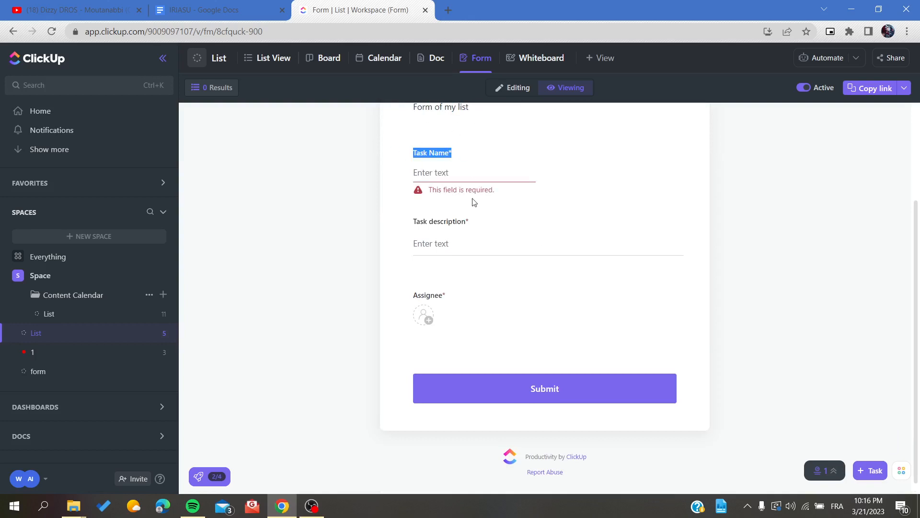
click(431, 261)
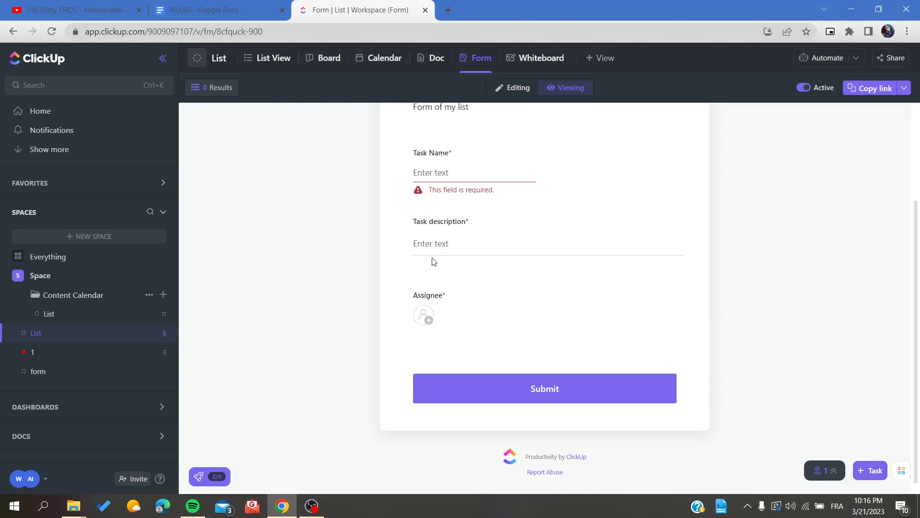
drag(413, 221, 476, 228)
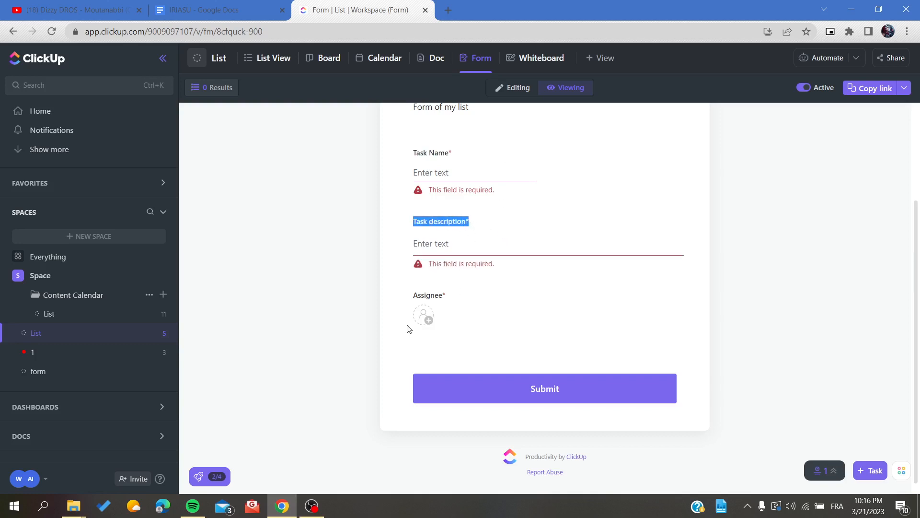
Open and close the Assignee picker without choosing anyone, then return to Editing mode
click(422, 317)
click(586, 334)
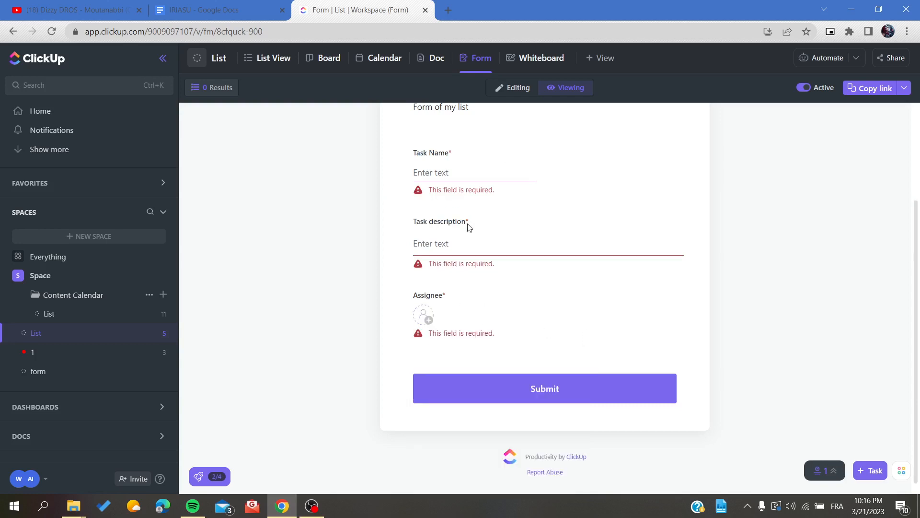
click(424, 315)
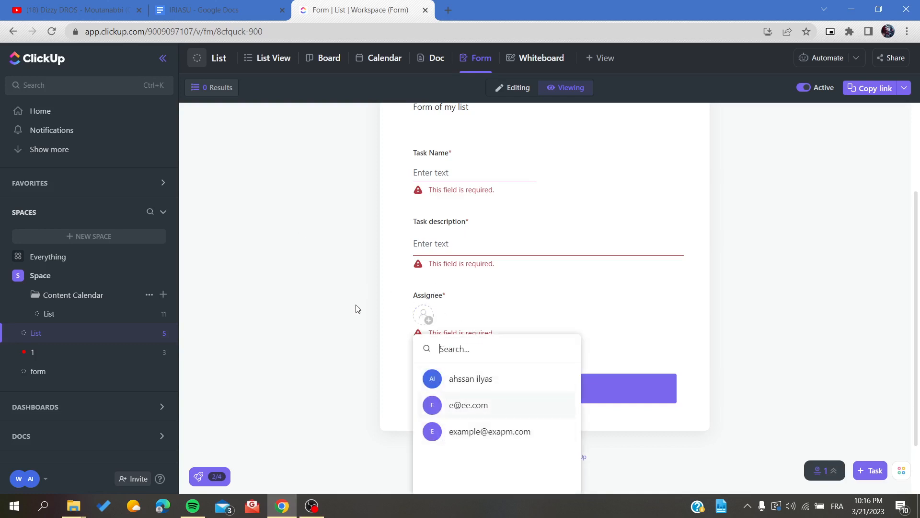
click(312, 312)
scroll(464, 290, up, 2)
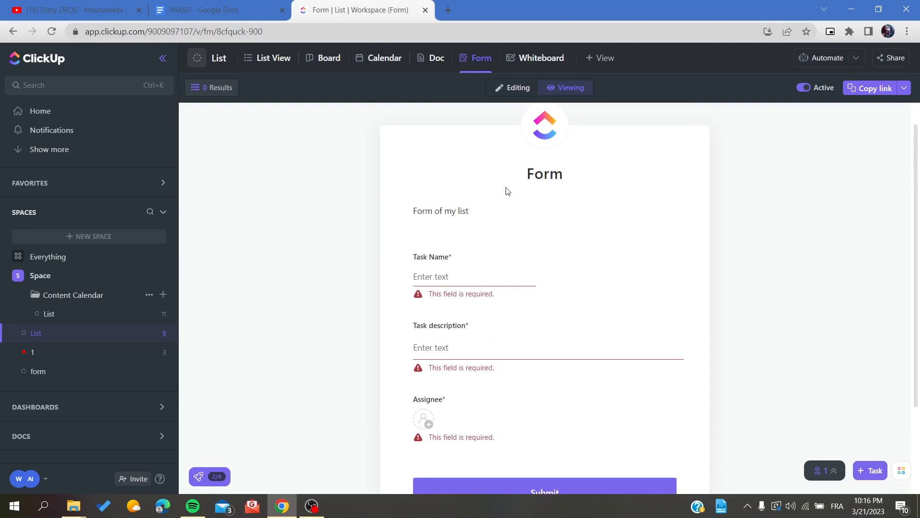
click(517, 87)
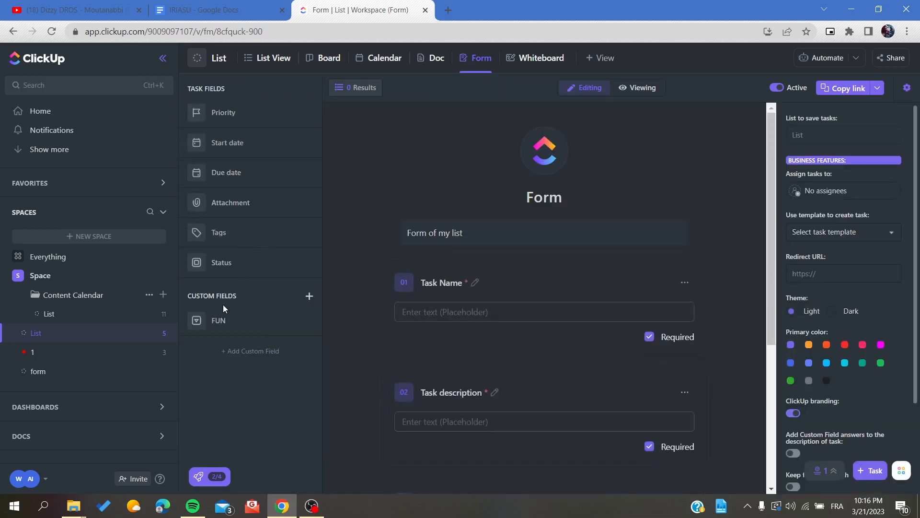
click(226, 352)
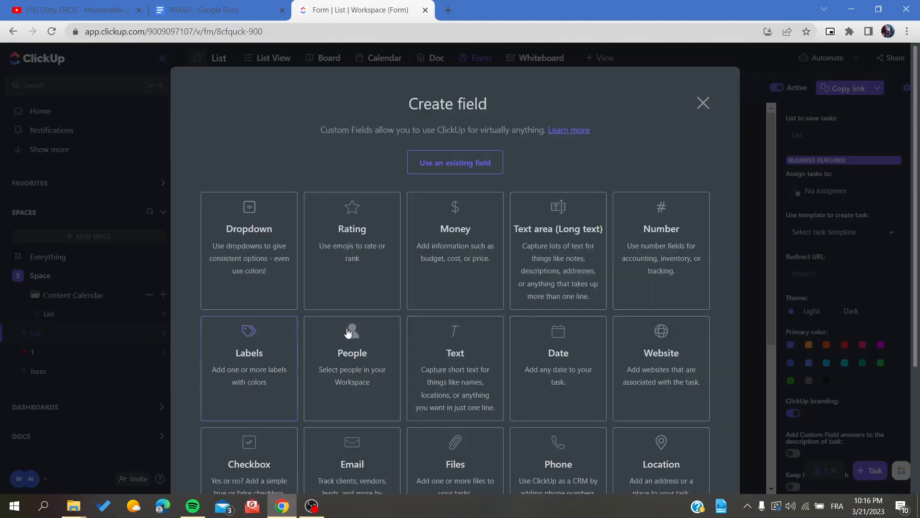
scroll(349, 332, down, 3)
scroll(387, 357, up, 3)
scroll(686, 182, down, 3)
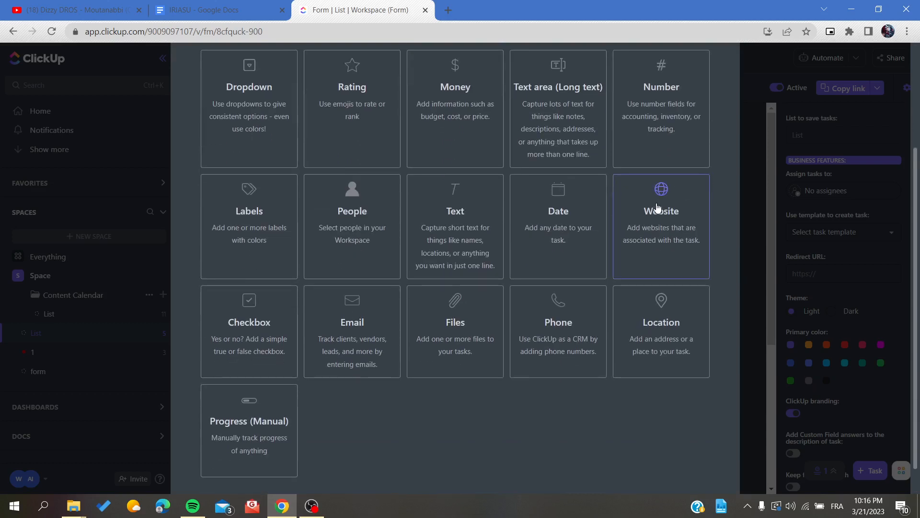
scroll(494, 189, up, 3)
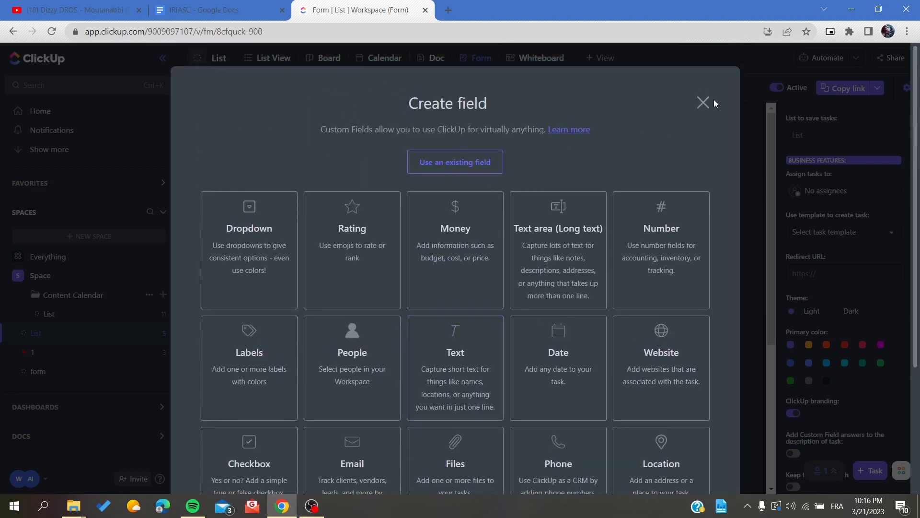
click(702, 109)
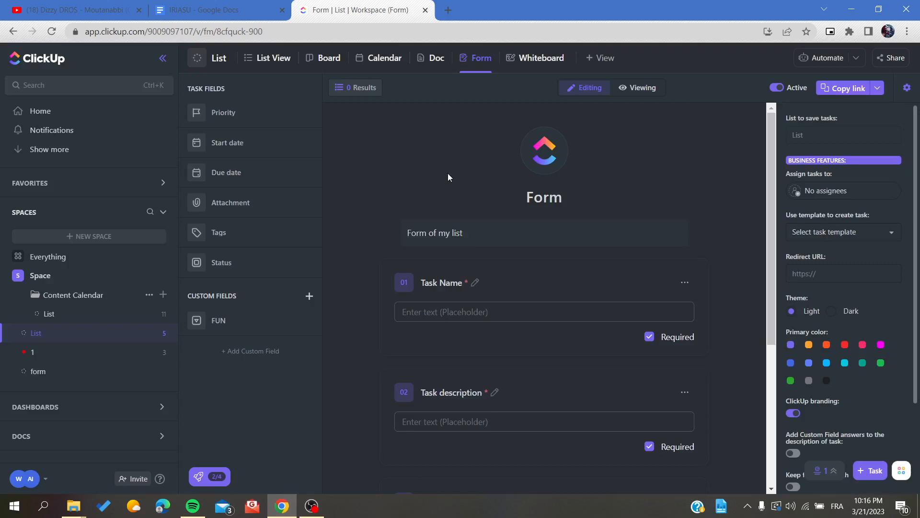